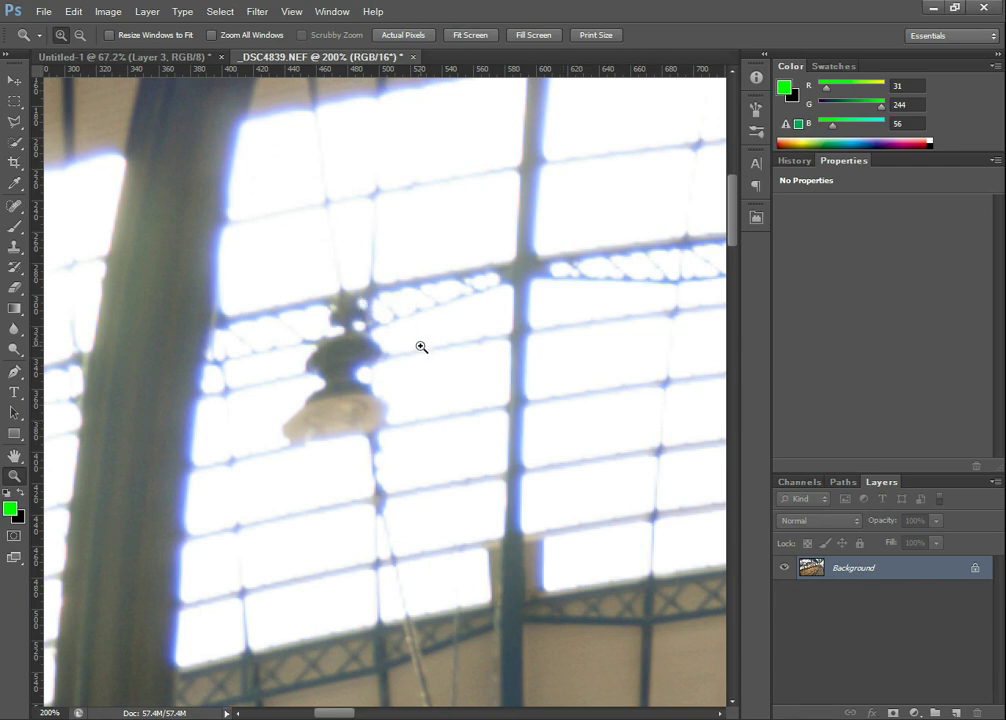
Zoom in on a fringed window edge, then zoom back out to the hanging lamp and windows.
{"action": "key", "text": "ctrl+0"}
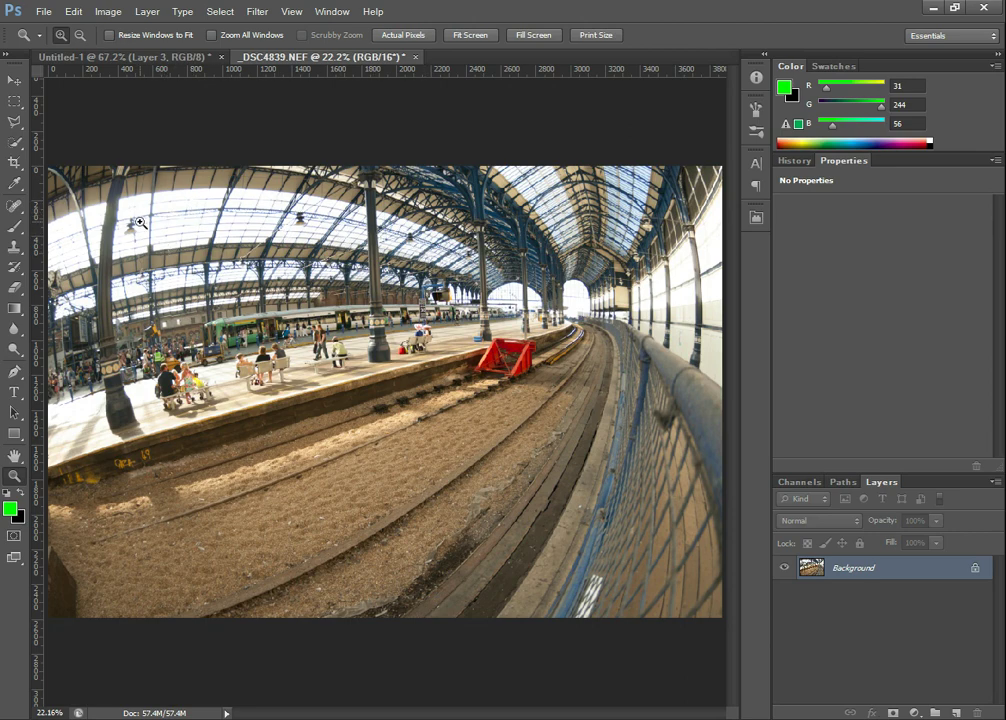
{"action": "left_click_drag", "start_coordinate": [143, 229], "coordinate": [105, 194]}
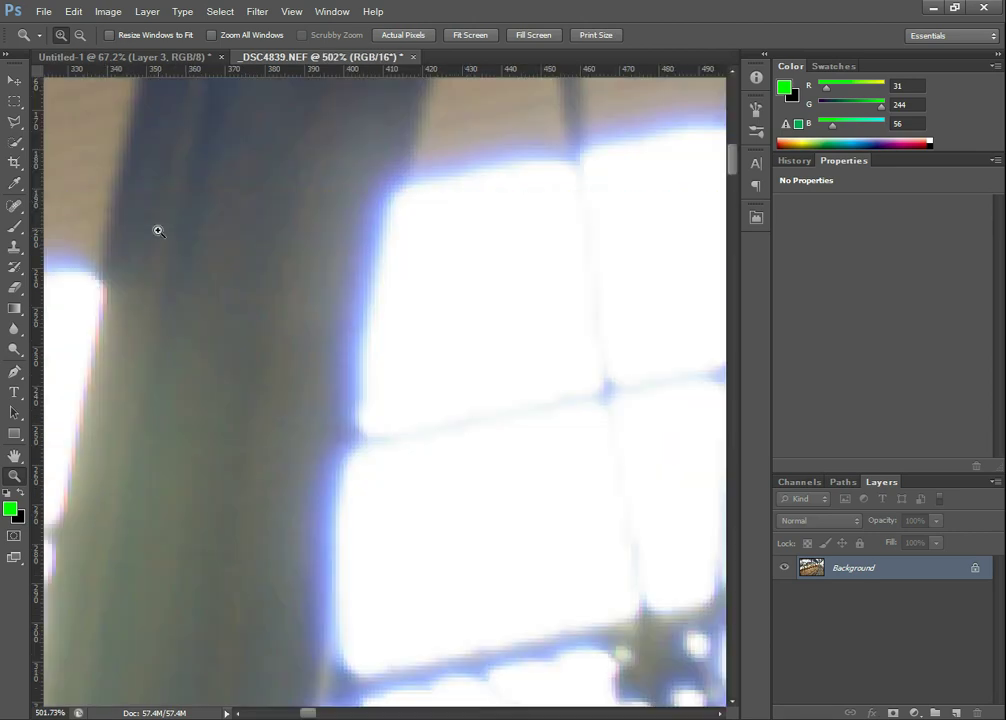
{"action": "left_click", "coordinate": [397, 388], "text": "alt"}
{"action": "left_click", "coordinate": [397, 388], "text": "alt"}
{"action": "left_click", "coordinate": [397, 388], "text": "alt"}
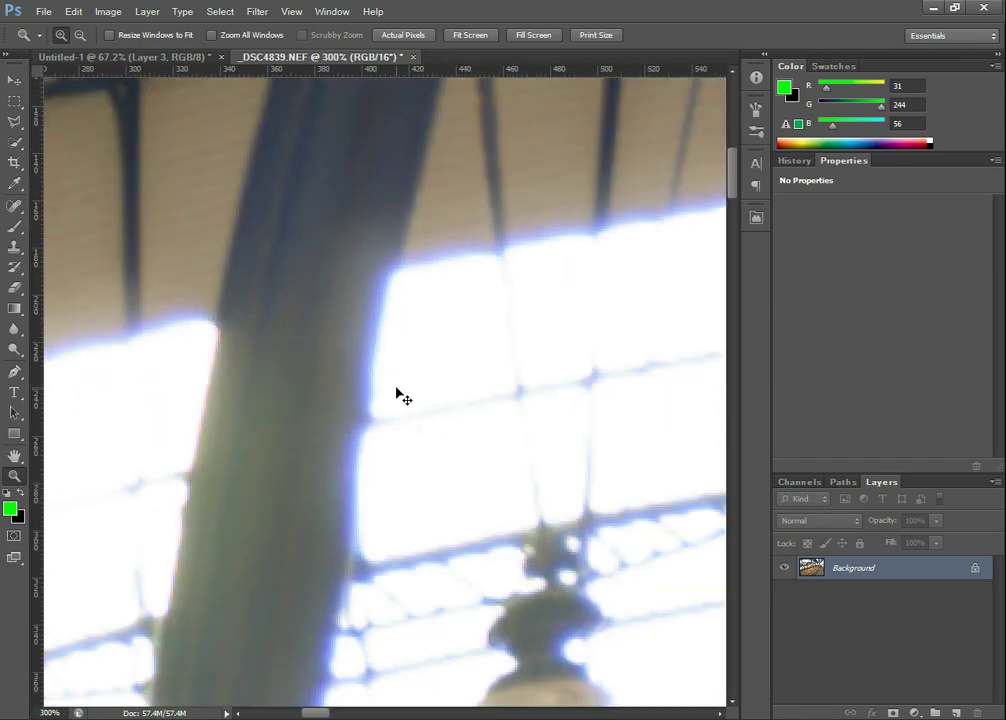
{"action": "left_click", "coordinate": [397, 388], "text": "alt"}
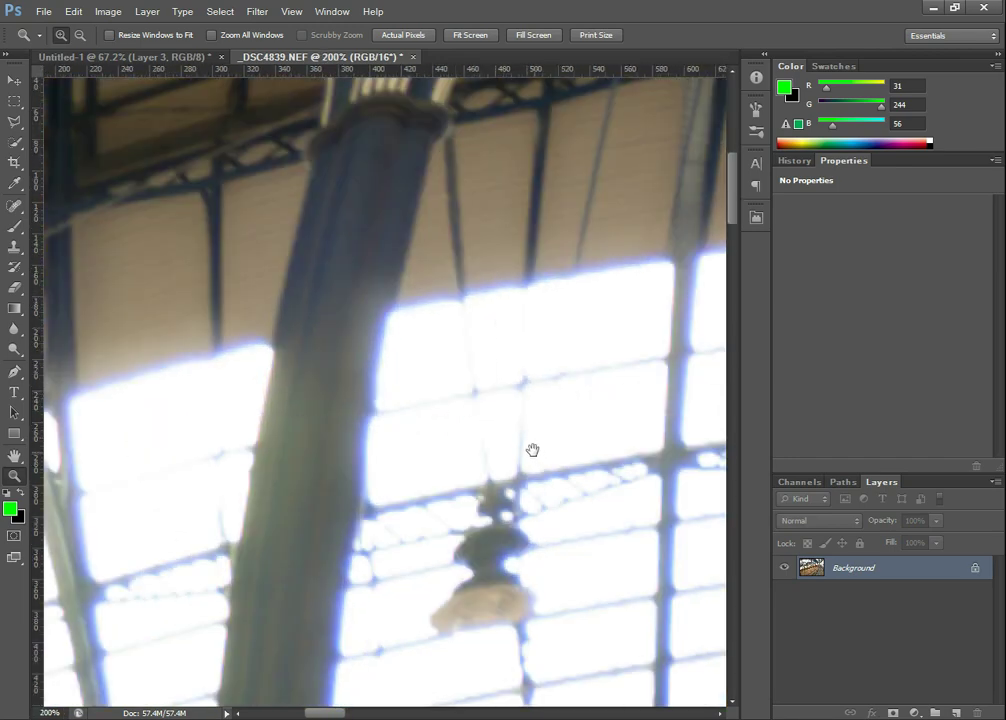
{"action": "left_click_drag", "start_coordinate": [532, 451], "coordinate": [384, 321]}
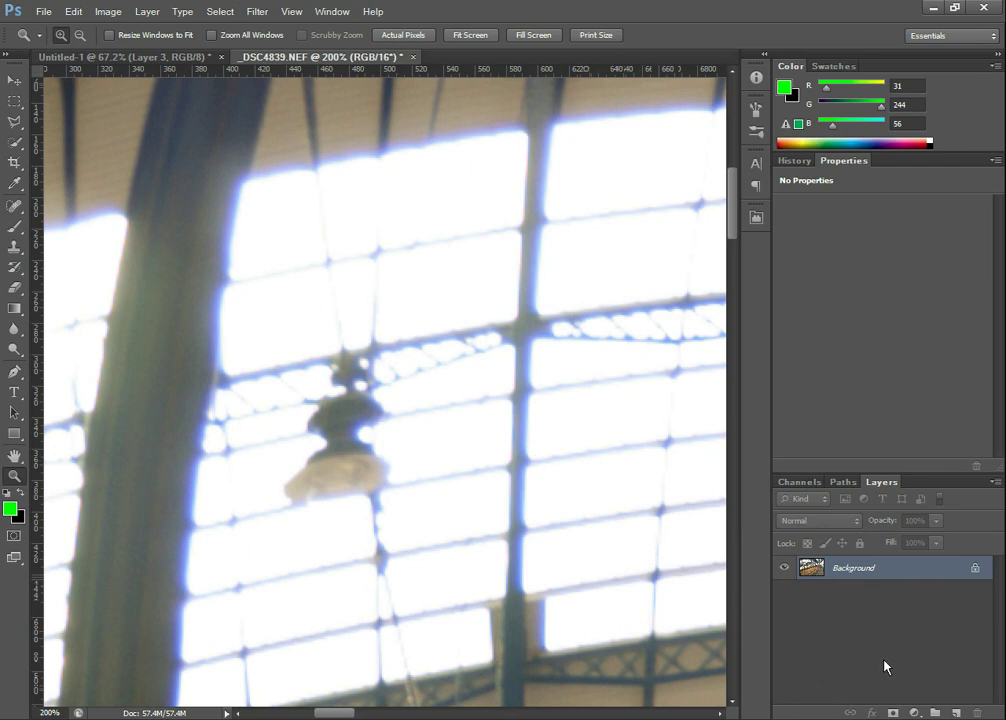
Add a Hue/Saturation adjustment layer above the Background and target its adjustment settings.
{"action": "left_click", "coordinate": [916, 713]}
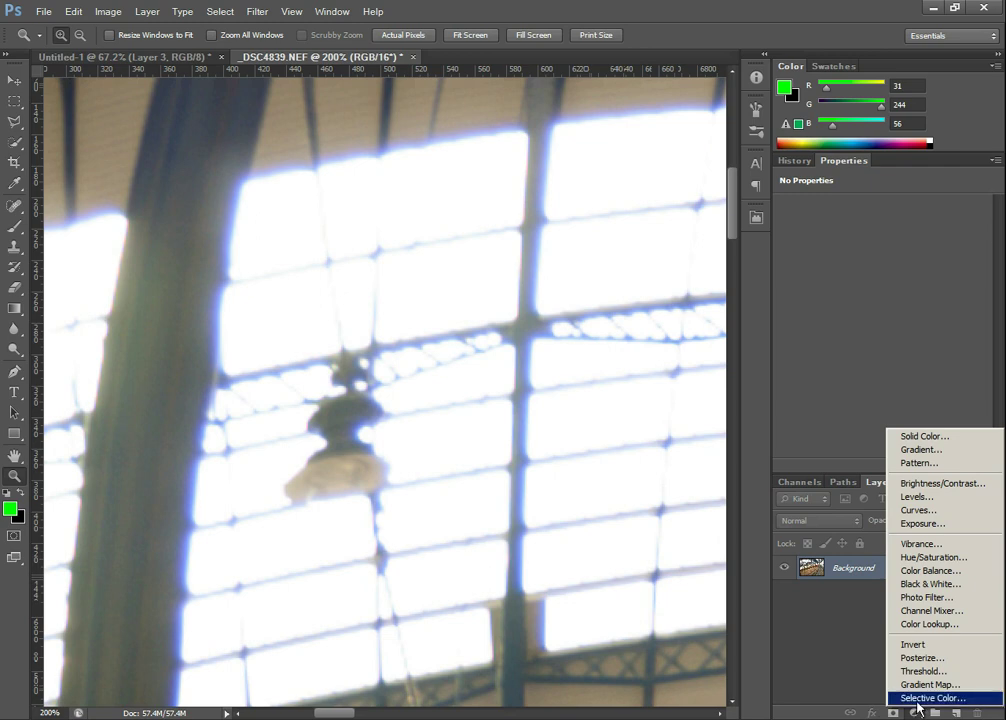
{"action": "left_click", "coordinate": [940, 563]}
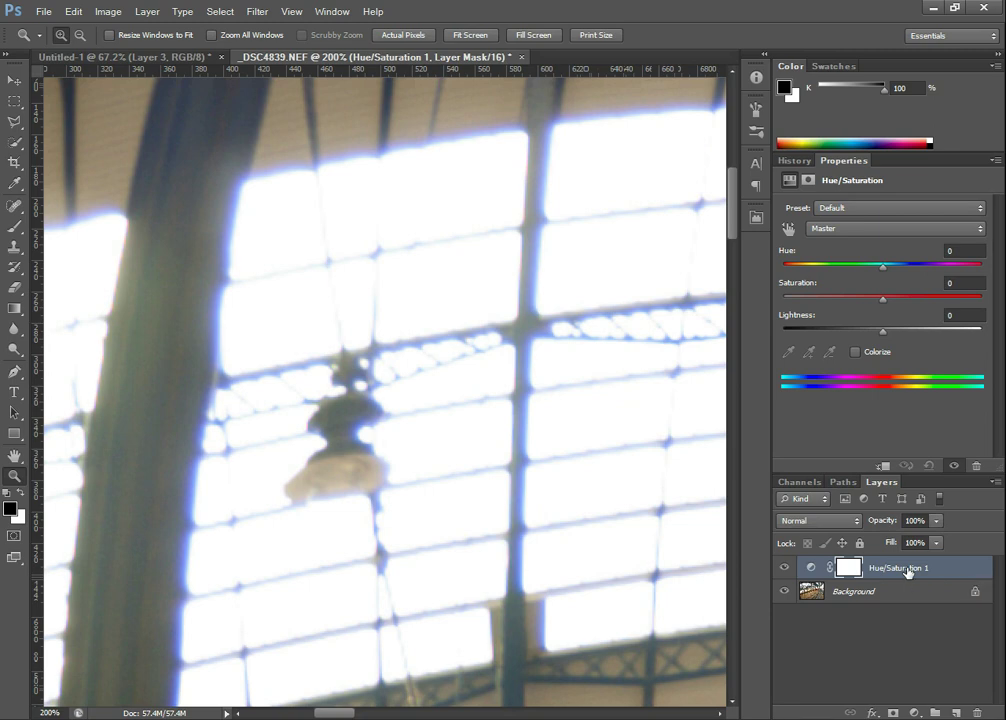
{"action": "left_click", "coordinate": [811, 567]}
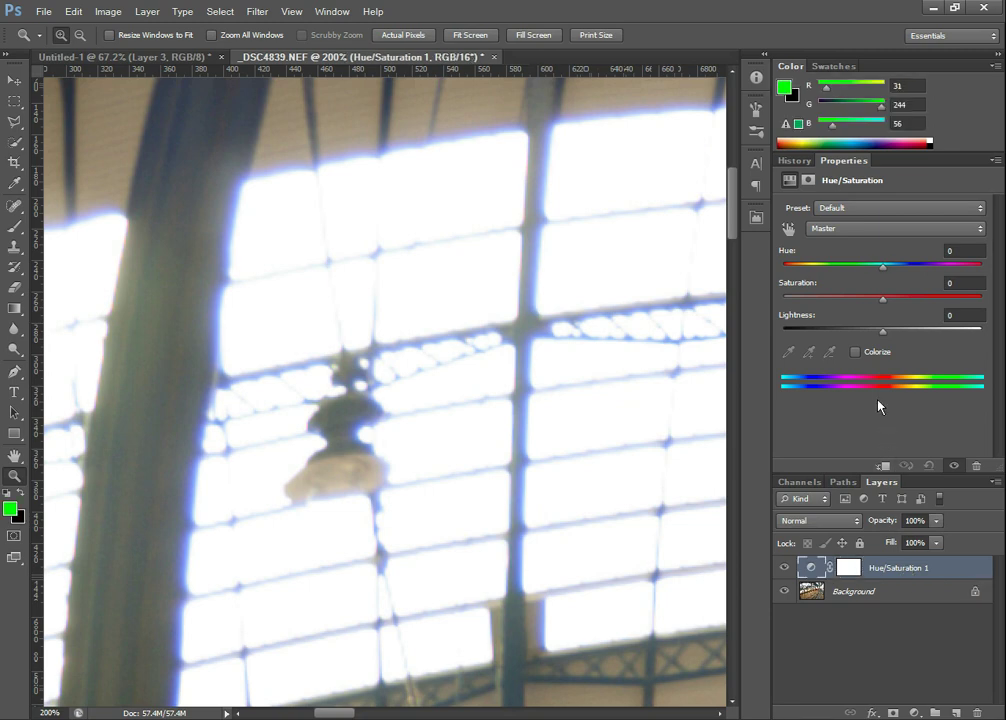
Adjust the Magentas range: Saturation -100, Lightness -28, hue range shifted to 201°–290°.
{"action": "left_click", "coordinate": [875, 231]}
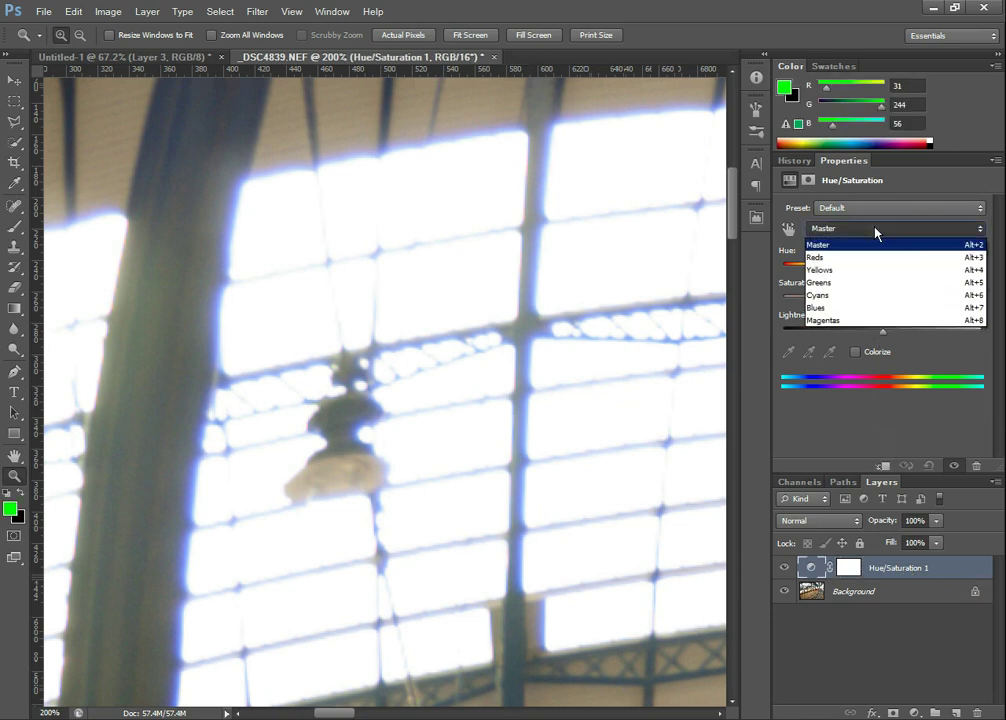
{"action": "left_click", "coordinate": [843, 321]}
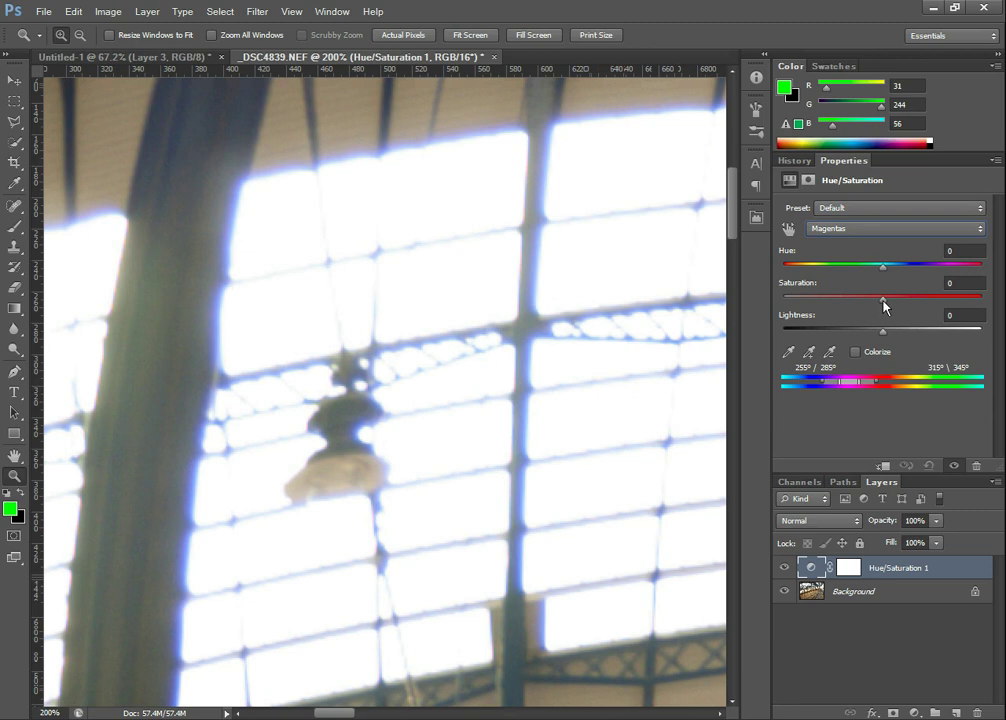
{"action": "left_click_drag", "start_coordinate": [883, 300], "coordinate": [857, 300]}
{"action": "left_click_drag", "start_coordinate": [883, 335], "coordinate": [872, 337]}
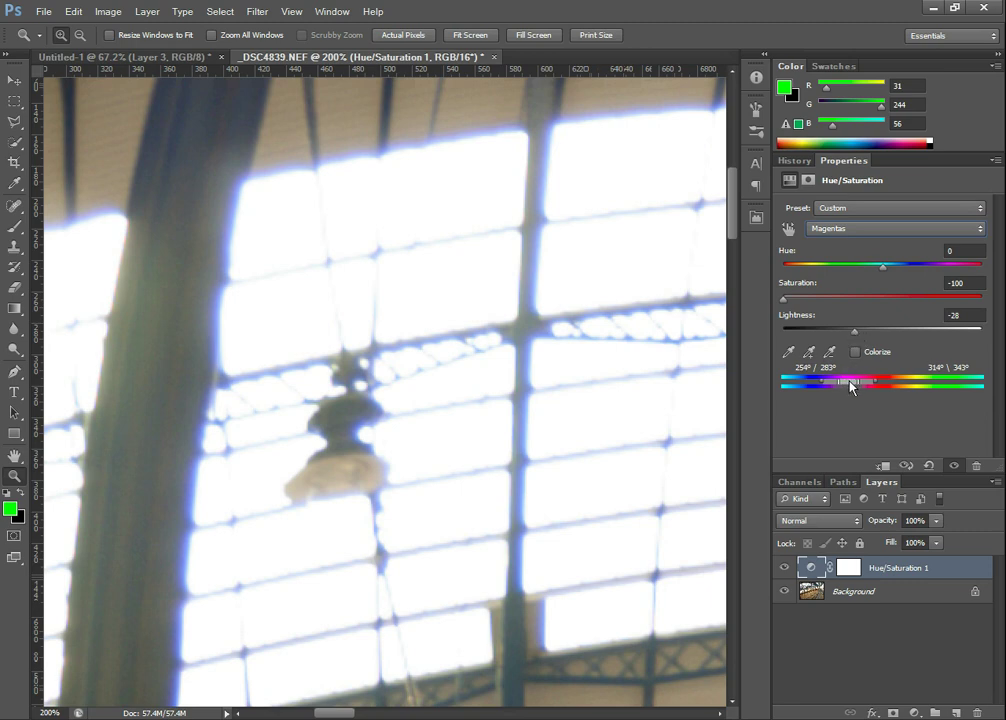
{"action": "left_click_drag", "start_coordinate": [852, 386], "coordinate": [860, 381]}
{"action": "left_click_drag", "start_coordinate": [852, 386], "coordinate": [822, 388]}
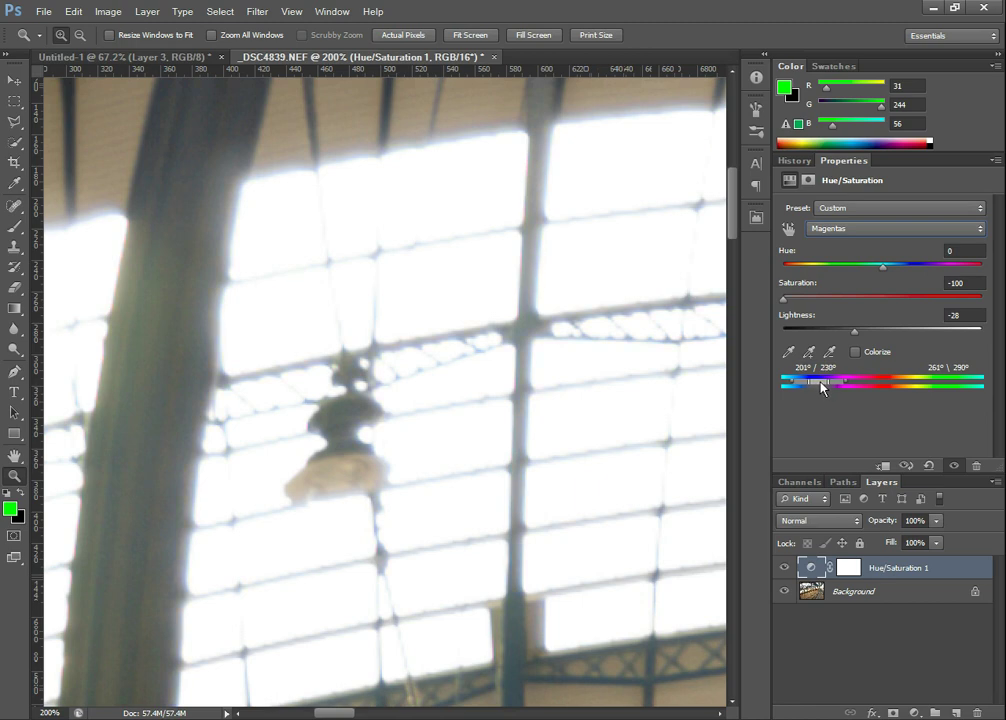
Toggle the Hue/Saturation layer on and off to compare the roof fringing before and after.
{"action": "left_click", "coordinate": [784, 568]}
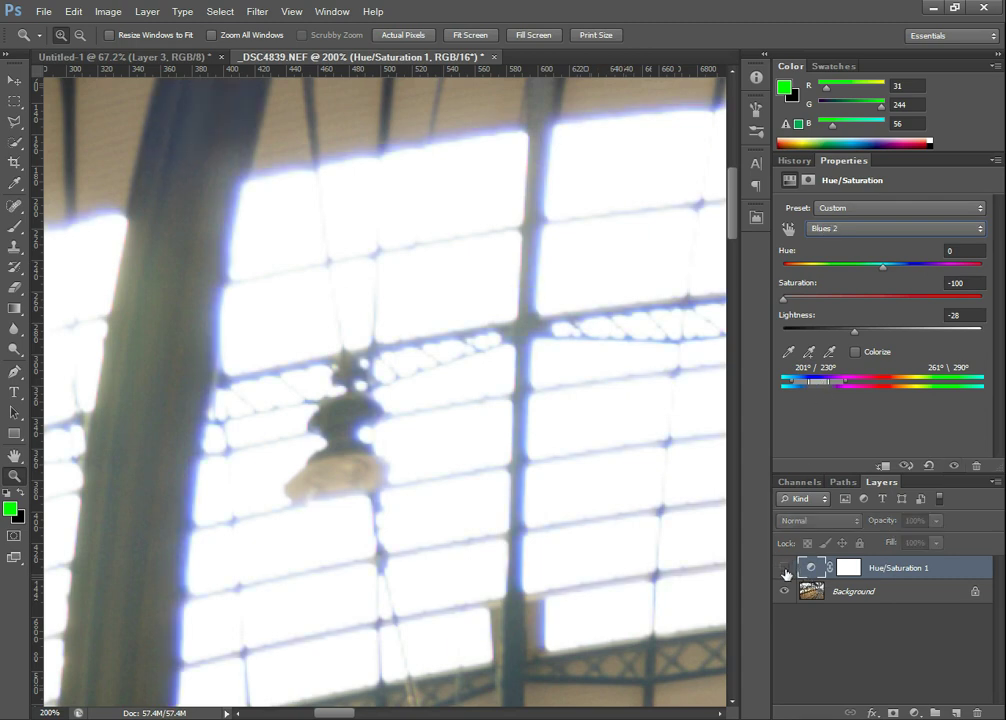
{"action": "left_click", "coordinate": [784, 568]}
{"action": "left_click", "coordinate": [785, 569]}
{"action": "left_click", "coordinate": [785, 569]}
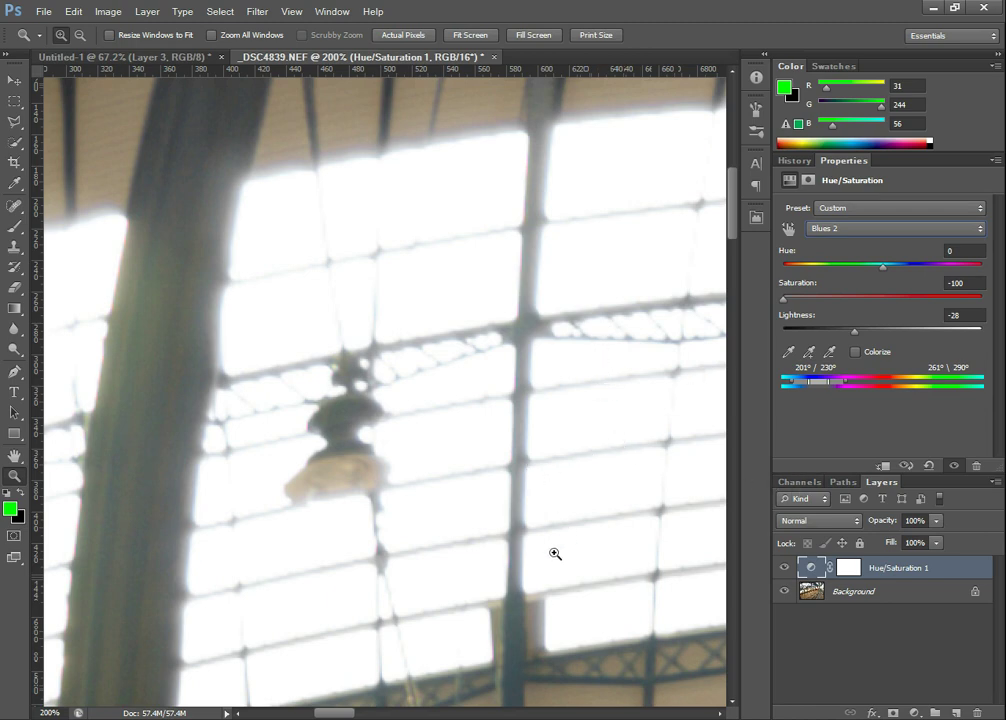
{"action": "mouse_move", "coordinate": [301, 380]}
{"action": "left_mouse_down"}
{"action": "mouse_move", "coordinate": [541, 247]}
{"action": "mouse_move", "coordinate": [574, 179]}
{"action": "left_mouse_up"}
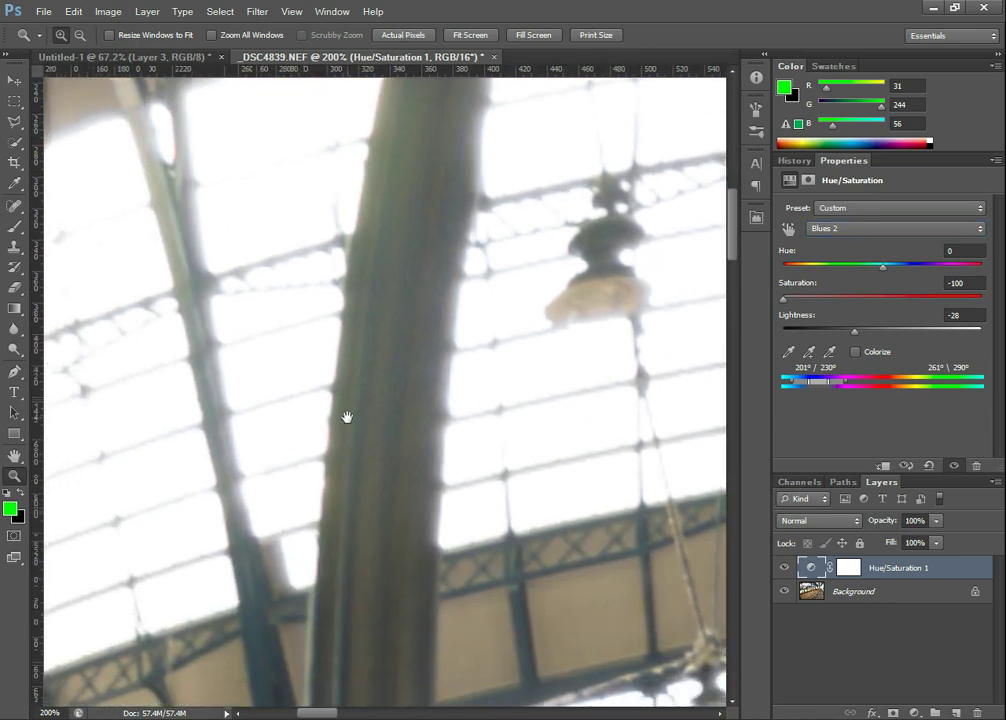
{"action": "mouse_move", "coordinate": [348, 417]}
{"action": "left_mouse_down"}
{"action": "mouse_move", "coordinate": [566, 422]}
{"action": "mouse_move", "coordinate": [474, 391]}
{"action": "mouse_move", "coordinate": [406, 409]}
{"action": "mouse_move", "coordinate": [303, 413]}
{"action": "mouse_move", "coordinate": [247, 394]}
{"action": "mouse_move", "coordinate": [77, 394]}
{"action": "left_mouse_up"}
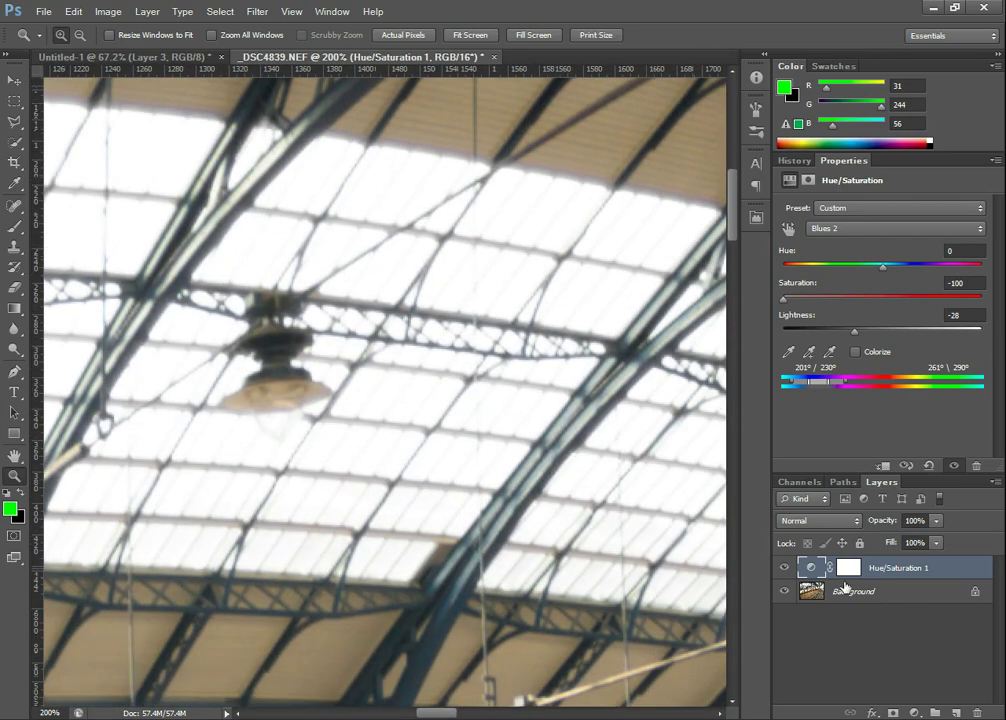
{"action": "left_click", "coordinate": [785, 568]}
{"action": "left_click", "coordinate": [785, 568]}
{"action": "left_click", "coordinate": [785, 568]}
{"action": "left_click", "coordinate": [785, 568]}
{"action": "left_click", "coordinate": [785, 568]}
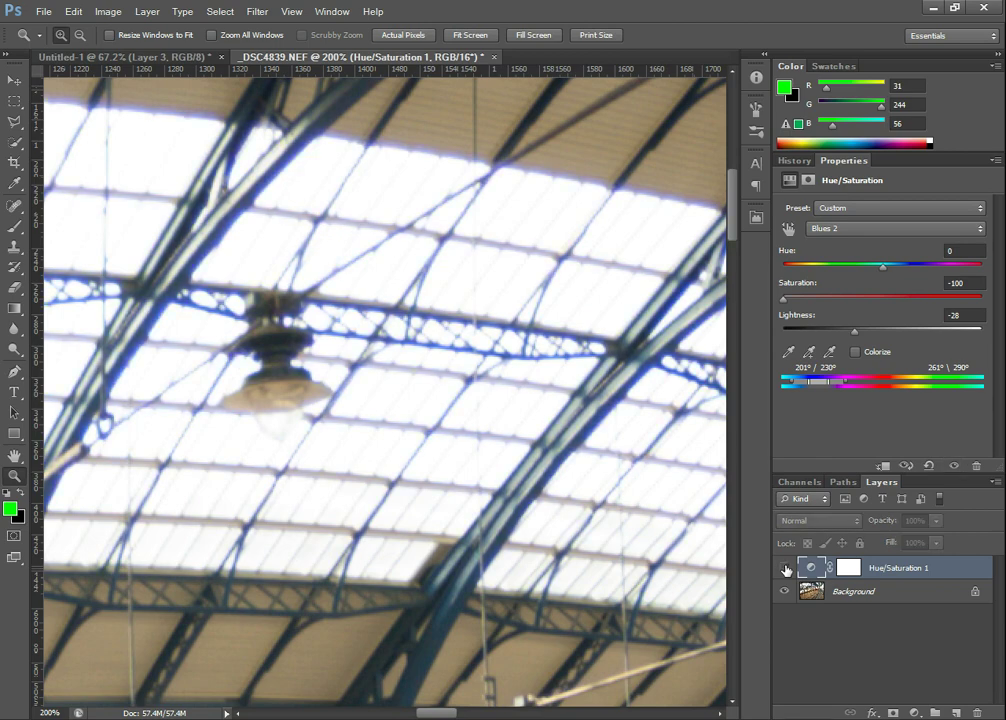
{"action": "left_click", "coordinate": [785, 568]}
Check the roof, columns and bench area, then select the adjustment layer's mask for editing.
{"action": "left_click_drag", "start_coordinate": [624, 532], "coordinate": [503, 493]}
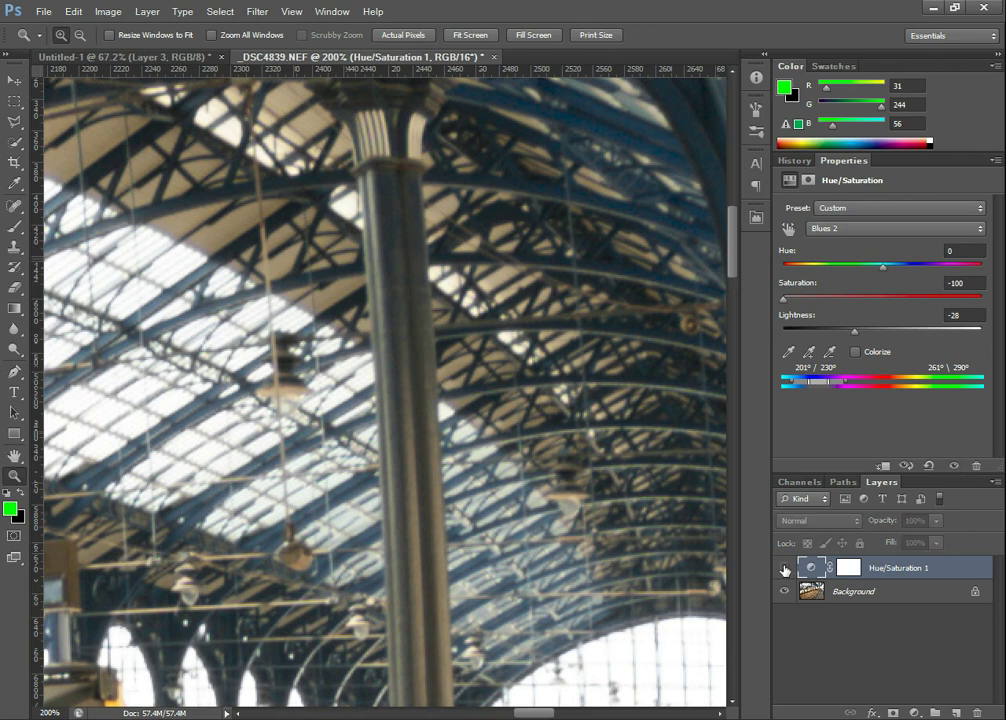
{"action": "left_click_drag", "start_coordinate": [550, 549], "coordinate": [294, 397]}
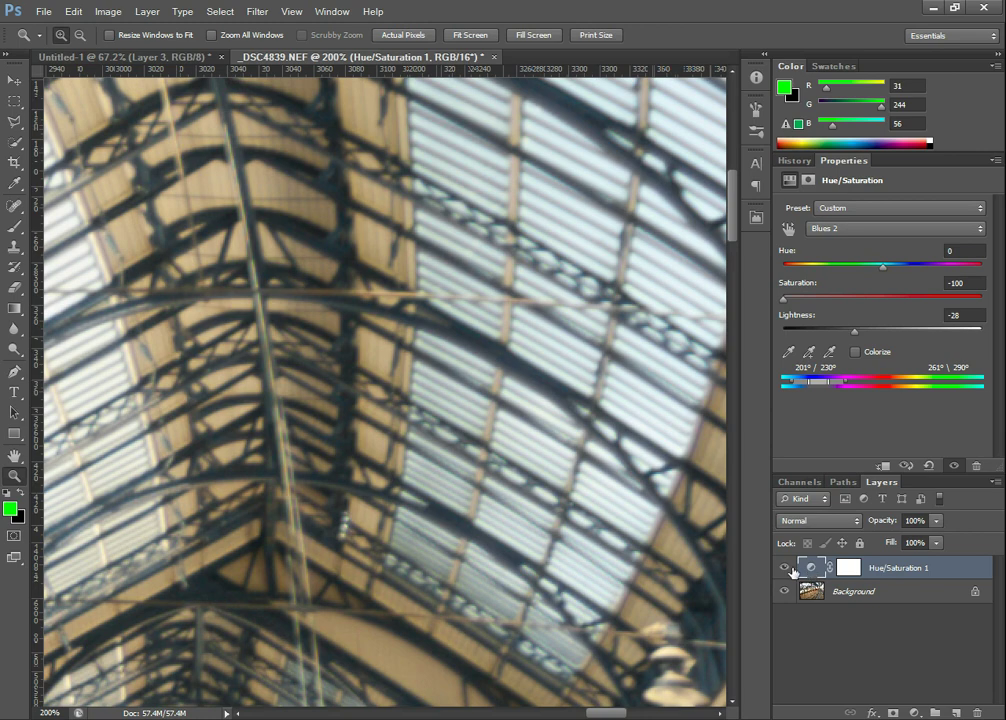
{"action": "left_click", "coordinate": [786, 568]}
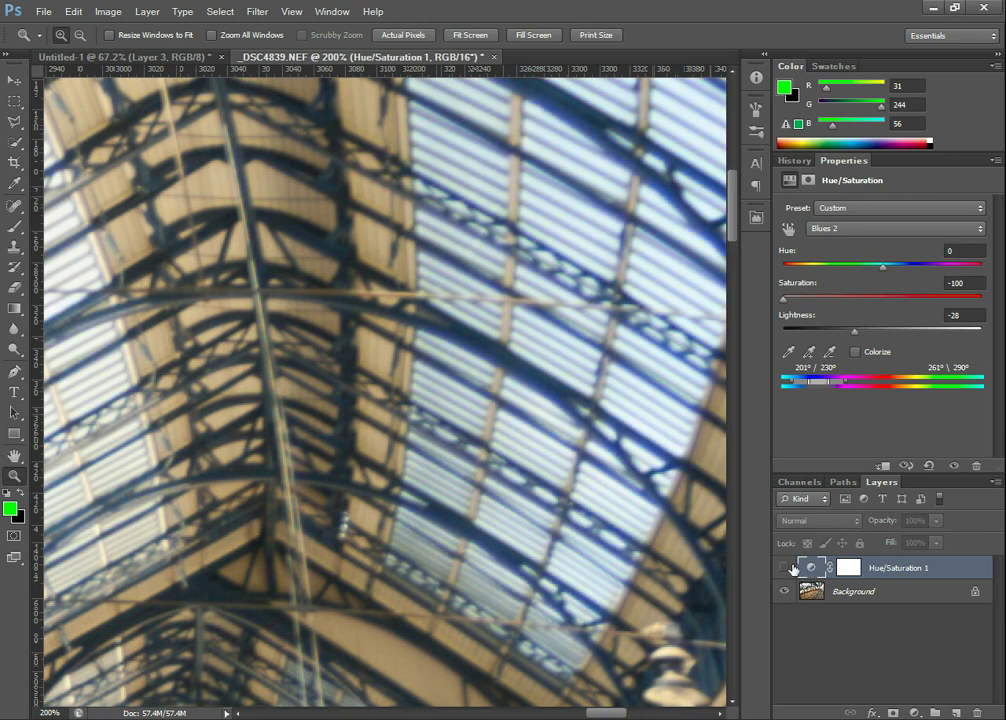
{"action": "left_click", "coordinate": [786, 568]}
{"action": "left_click_drag", "start_coordinate": [307, 437], "coordinate": [355, 600]}
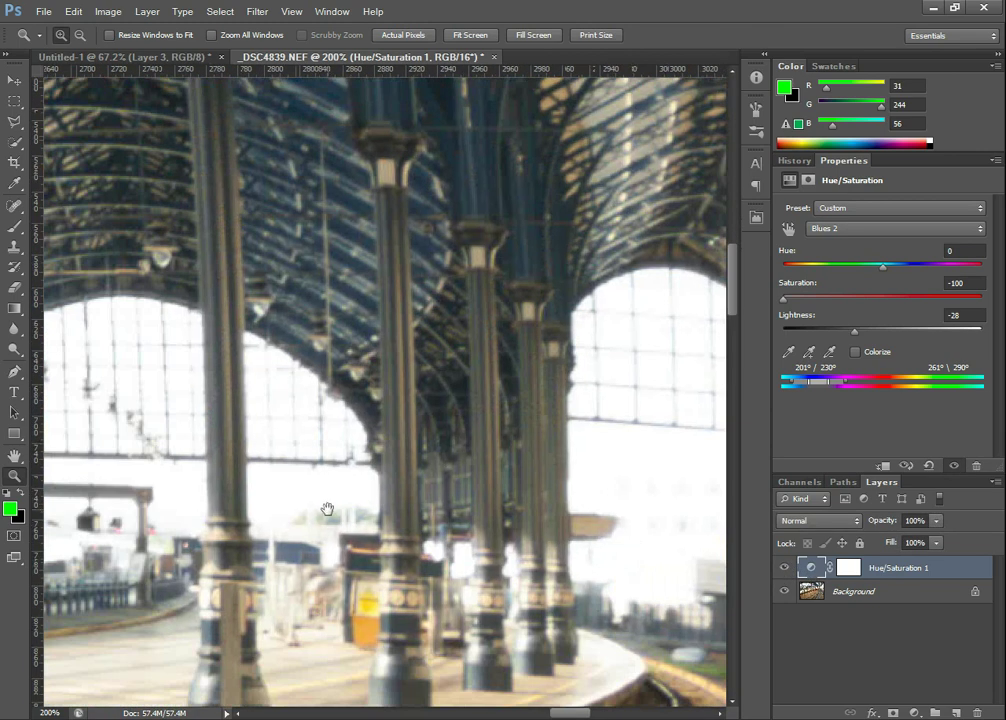
{"action": "left_click_drag", "start_coordinate": [327, 509], "coordinate": [422, 494]}
{"action": "left_click_drag", "start_coordinate": [240, 550], "coordinate": [559, 527]}
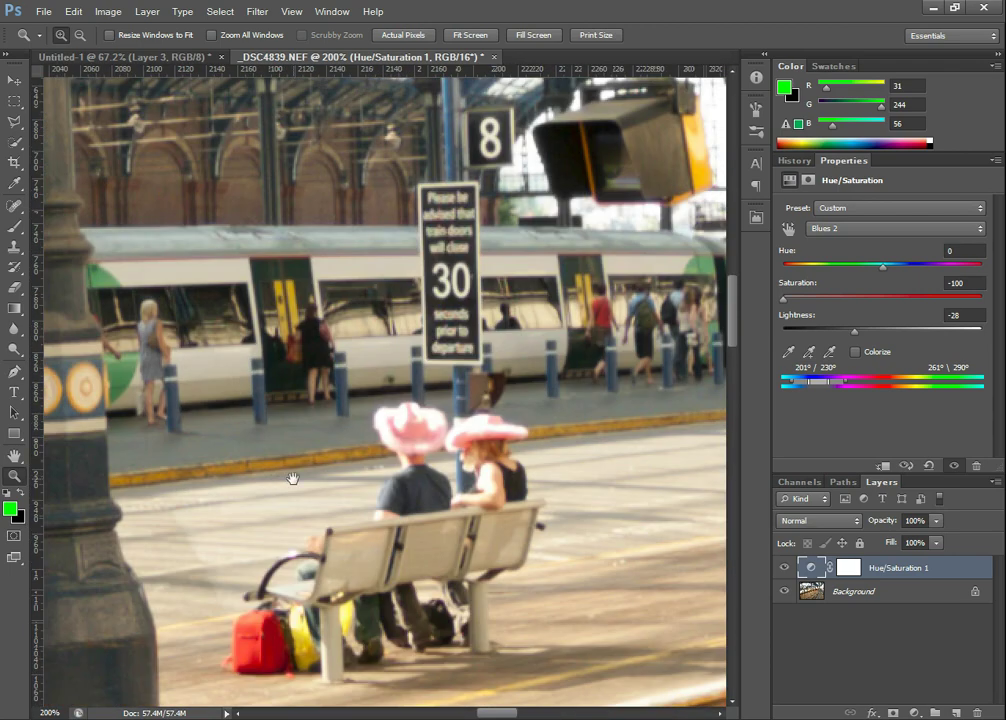
{"action": "left_click_drag", "start_coordinate": [292, 478], "coordinate": [481, 487]}
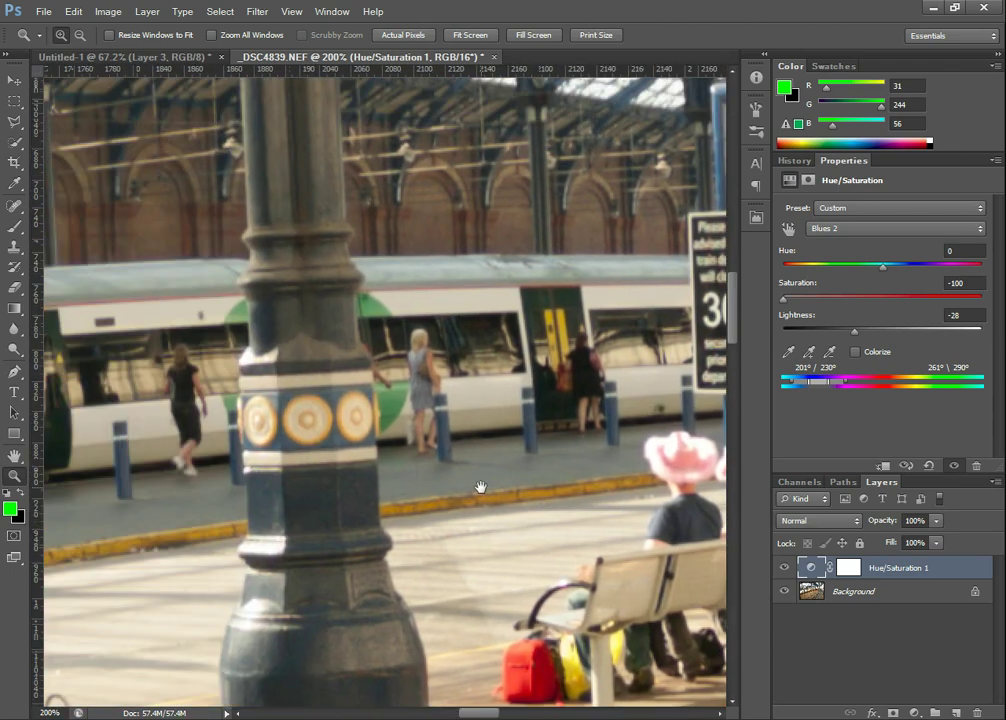
{"action": "left_click", "coordinate": [848, 568]}
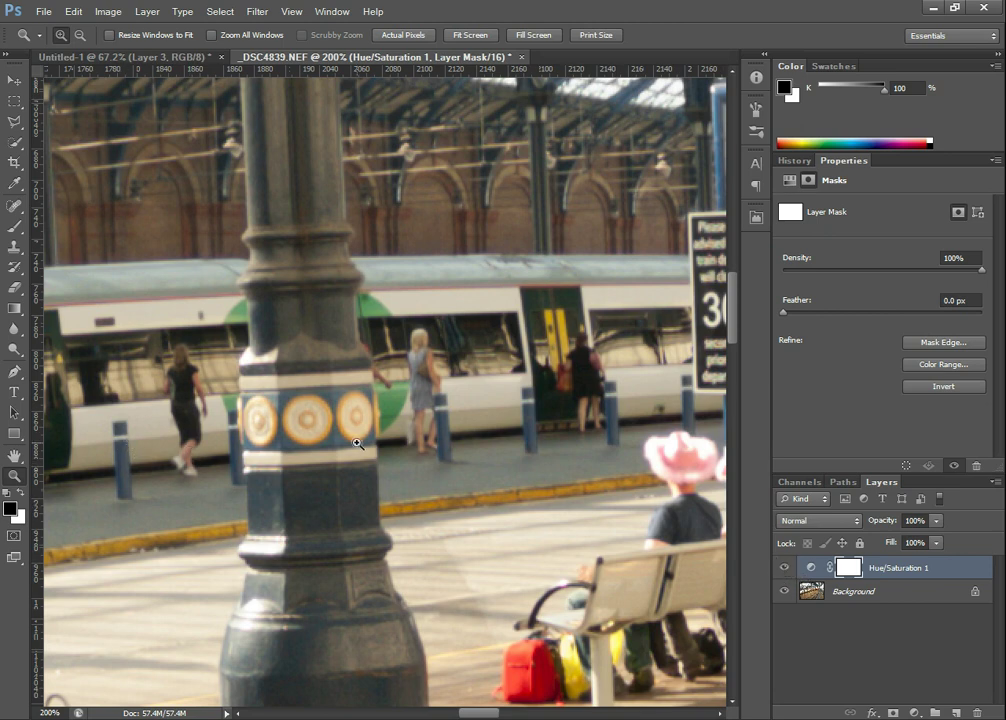
Compare the shirt colour with the adjustment hidden and shown, then pick the Brush tool.
{"action": "left_click", "coordinate": [786, 569]}
{"action": "left_click", "coordinate": [786, 569]}
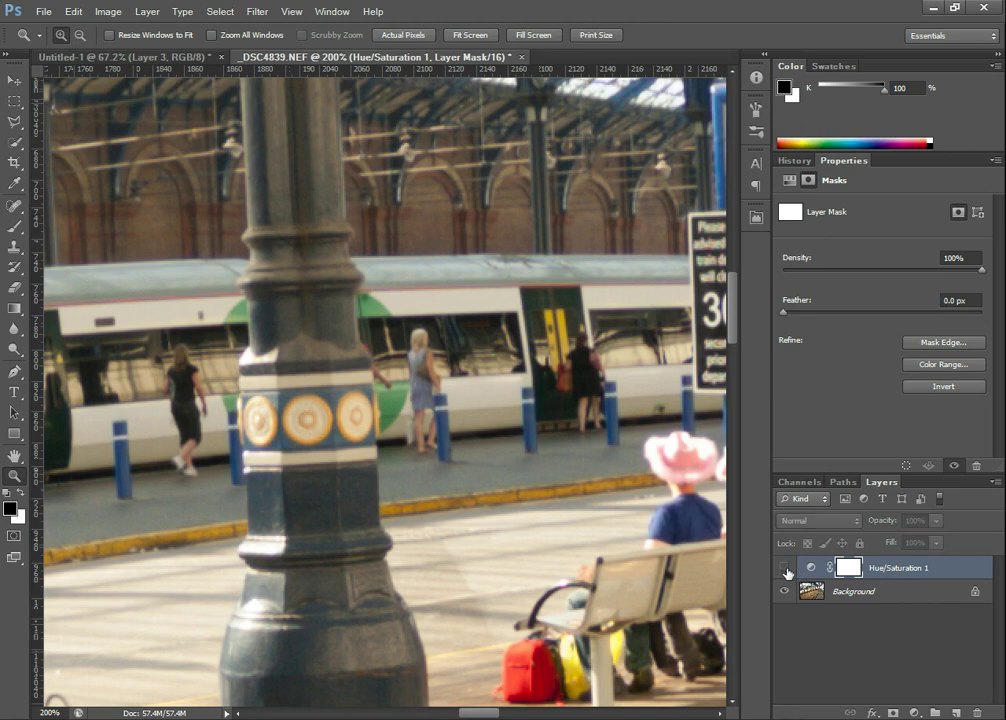
{"action": "left_click", "coordinate": [786, 569]}
{"action": "left_click", "coordinate": [786, 569]}
{"action": "left_click", "coordinate": [786, 569]}
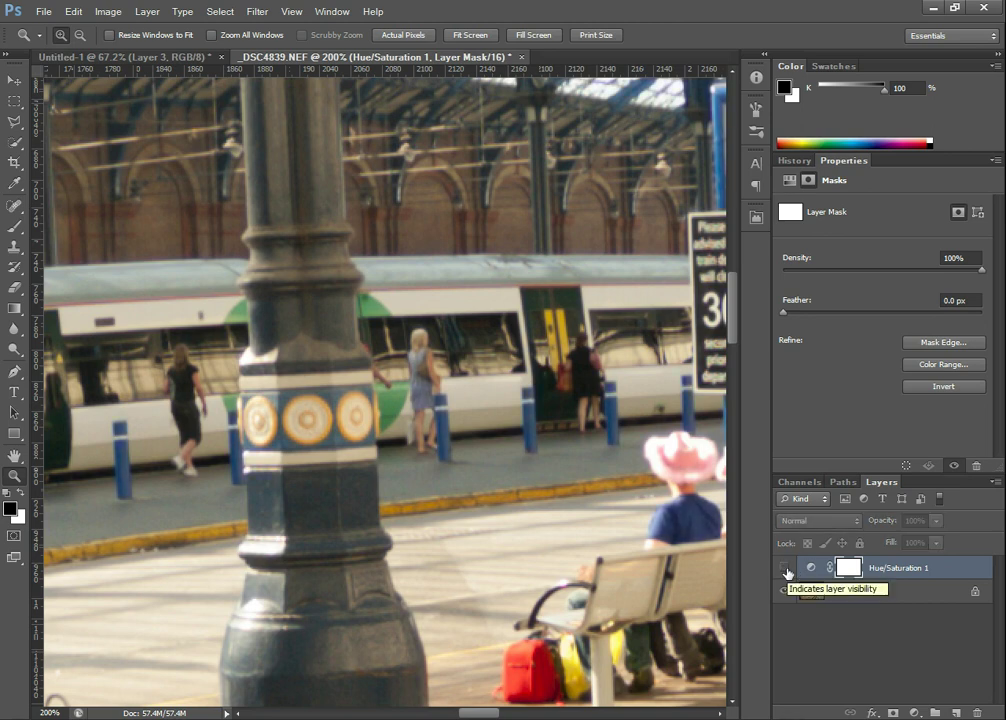
{"action": "left_click", "coordinate": [786, 569]}
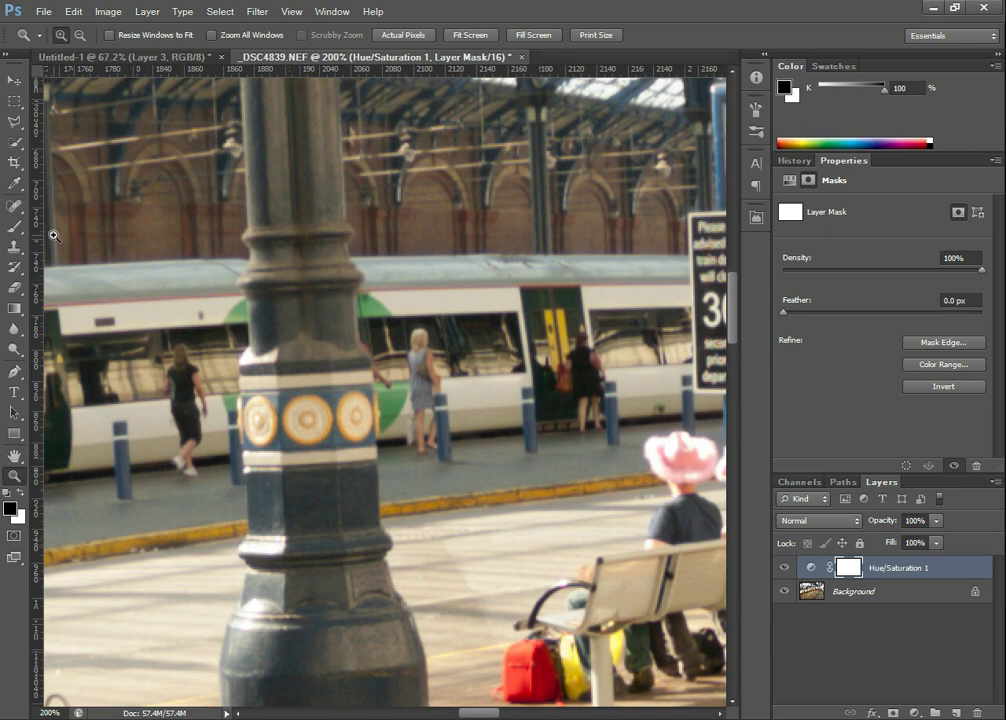
{"action": "left_click", "coordinate": [14, 230]}
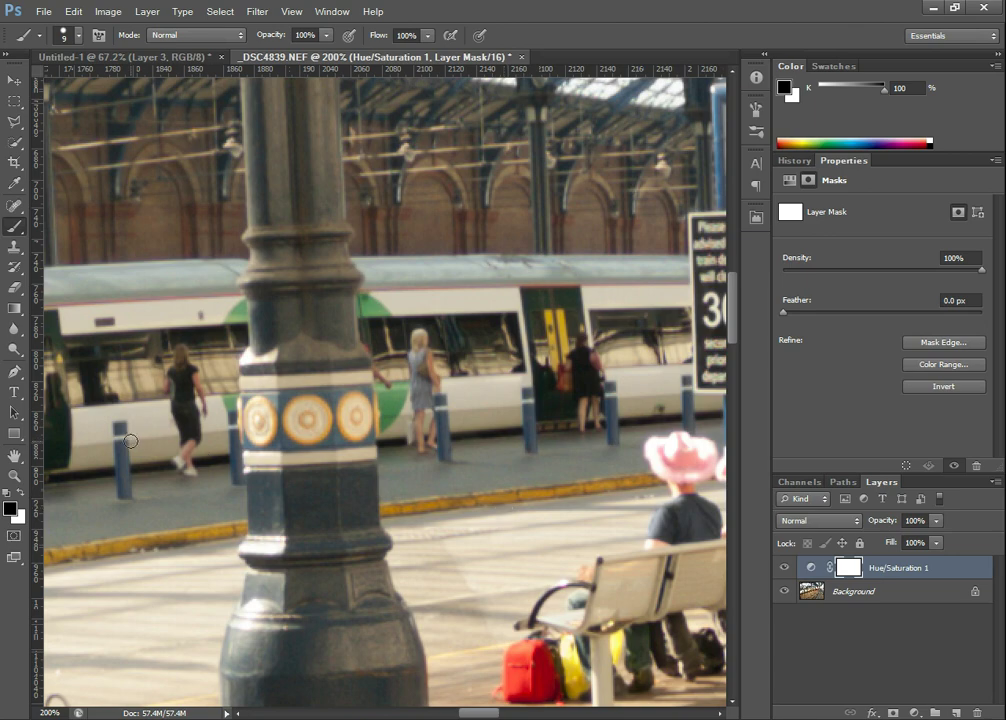
Paint black on the mask over the platform edge, railing and lower tracks, resizing the brush.
{"action": "key", "text": "ctrl+0"}
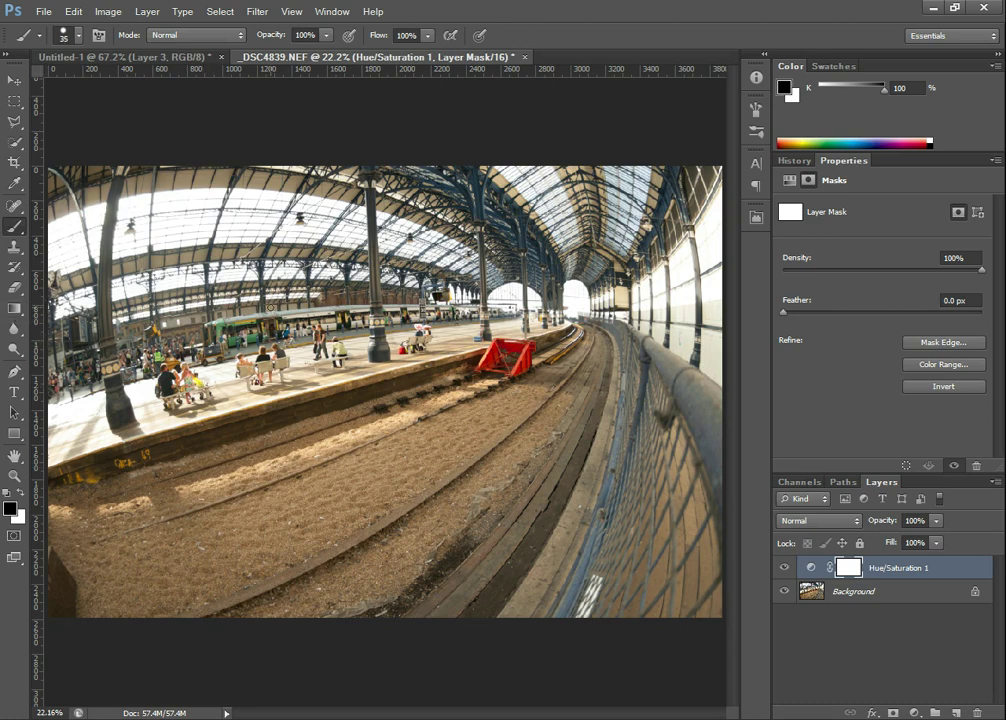
{"action": "key", "text": "bracketright"}
{"action": "key", "text": "bracketright"}
{"action": "left_click_drag", "start_coordinate": [238, 257], "coordinate": [368, 250]}
{"action": "key", "text": "bracketleft"}
{"action": "key", "text": "bracketleft"}
{"action": "key", "text": "bracketleft"}
{"action": "key", "text": "bracketleft"}
{"action": "key", "text": "bracketright"}
{"action": "key", "text": "bracketright"}
{"action": "mouse_move", "coordinate": [576, 369]}
{"action": "left_mouse_down"}
{"action": "mouse_move", "coordinate": [339, 383]}
{"action": "mouse_move", "coordinate": [278, 420]}
{"action": "mouse_move", "coordinate": [204, 431]}
{"action": "left_mouse_up"}
{"action": "key", "text": "bracketleft"}
{"action": "key", "text": "bracketleft"}
{"action": "key", "text": "bracketright"}
{"action": "key", "text": "bracketright"}
{"action": "key", "text": "bracketright"}
{"action": "key", "text": "bracketright"}
{"action": "key", "text": "bracketright"}
{"action": "key", "text": "bracketright"}
{"action": "left_click_drag", "start_coordinate": [386, 552], "coordinate": [592, 565]}
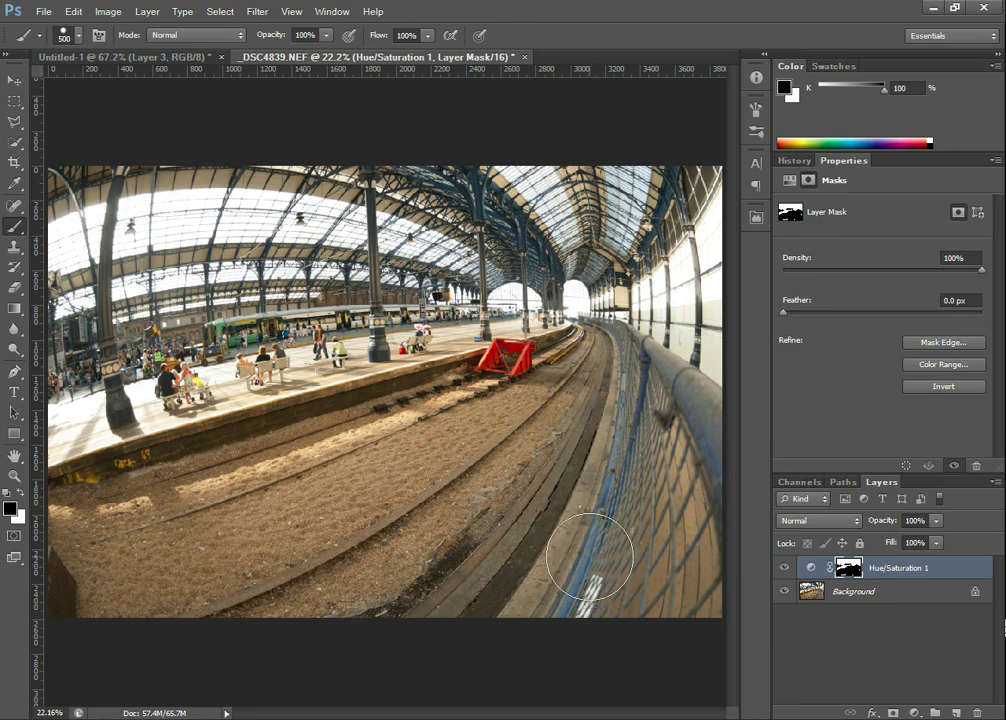
{"action": "left_click", "coordinate": [18, 480]}
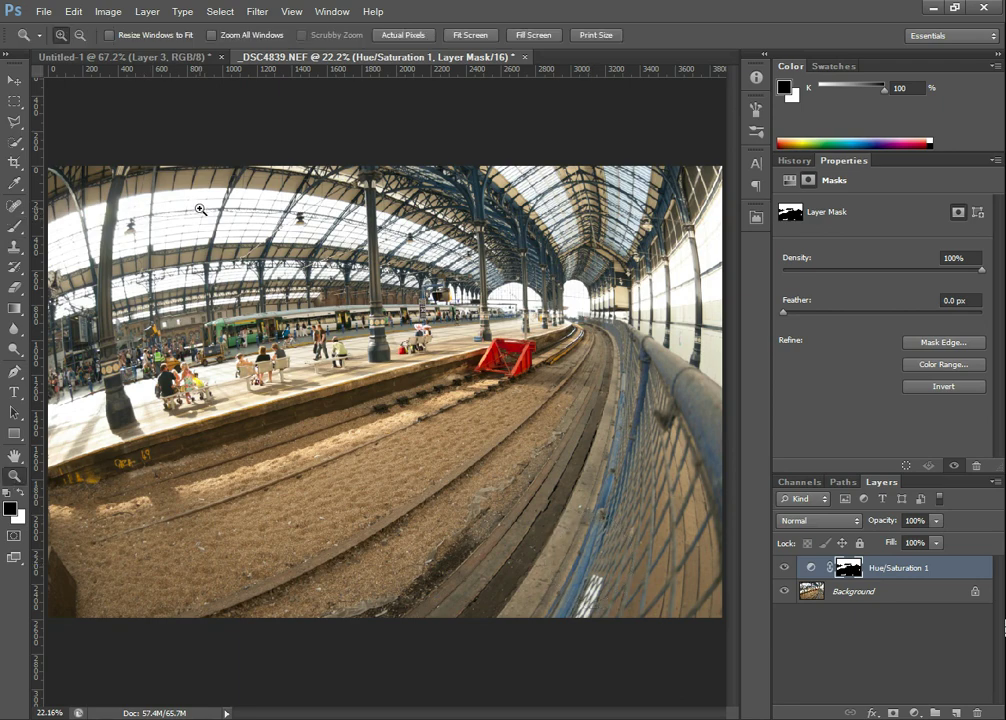